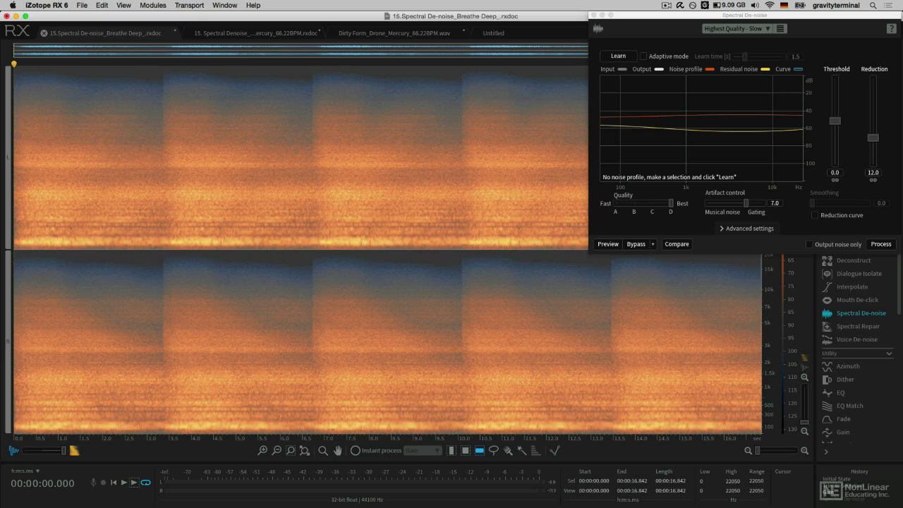
Play the Breathe Deep file, then select a full-length frequency band extending down to about 260 Hz
{"action": "key", "text": "space"}
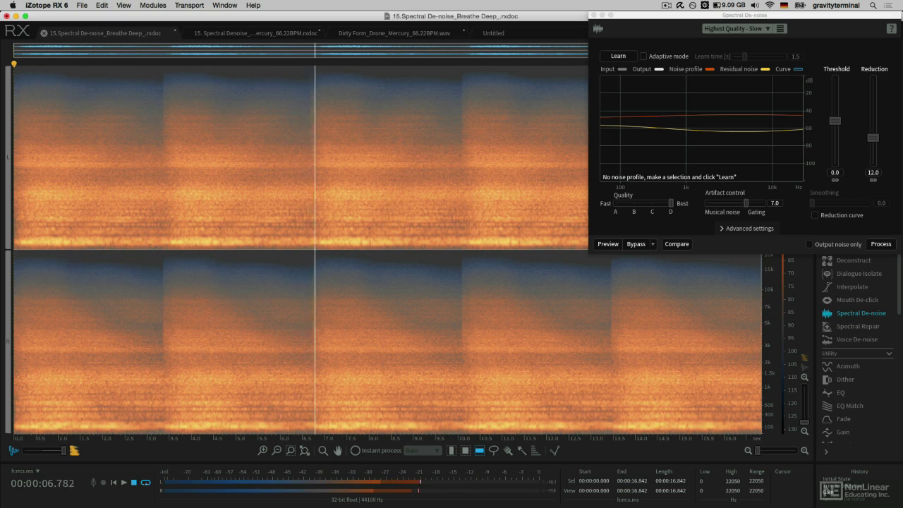
{"action": "key", "text": "space"}
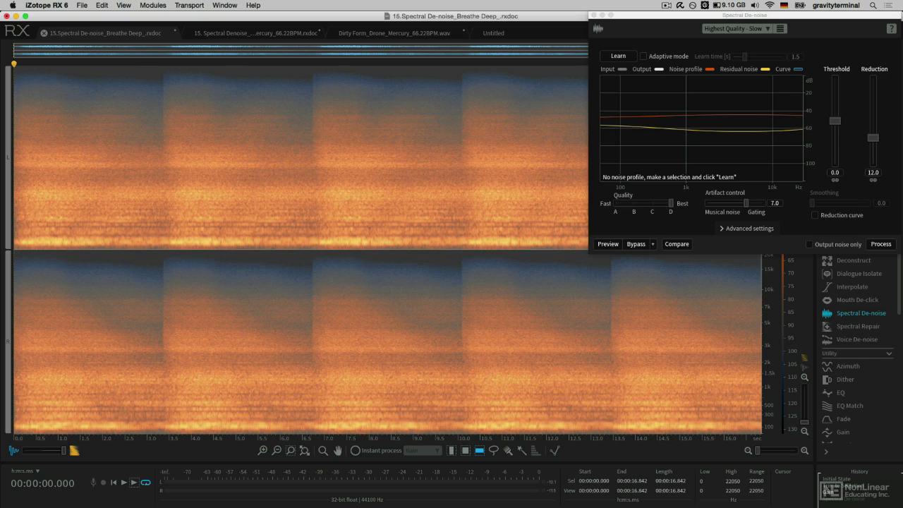
{"action": "left_click", "coordinate": [136, 354]}
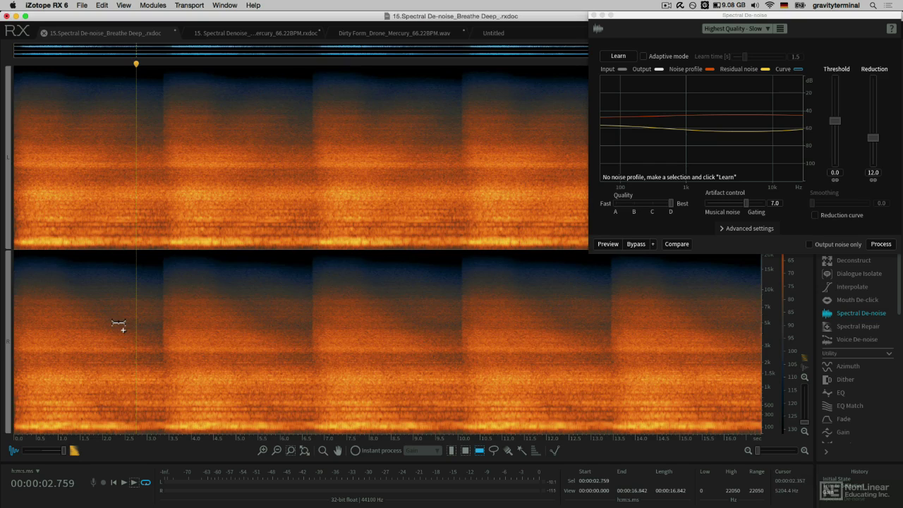
{"action": "left_click_drag", "start_coordinate": [118, 323], "coordinate": [126, 374]}
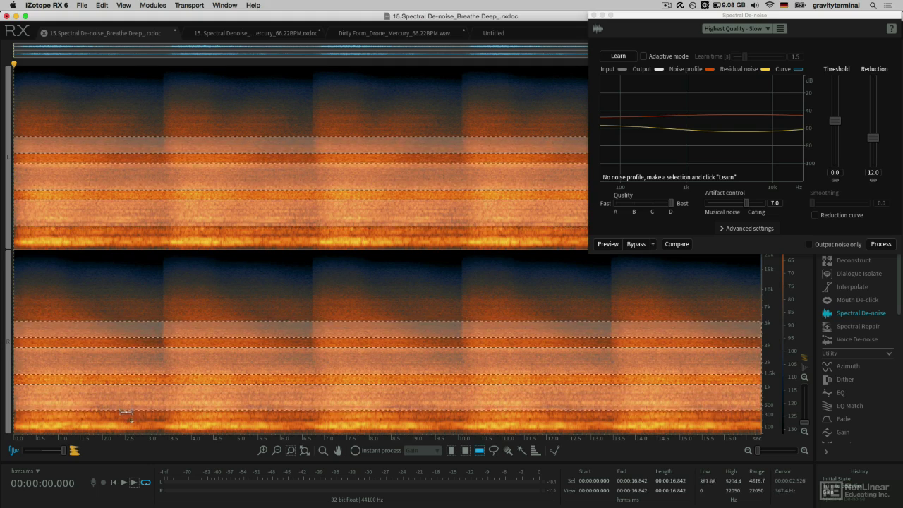
{"action": "left_click_drag", "start_coordinate": [126, 411], "coordinate": [127, 417]}
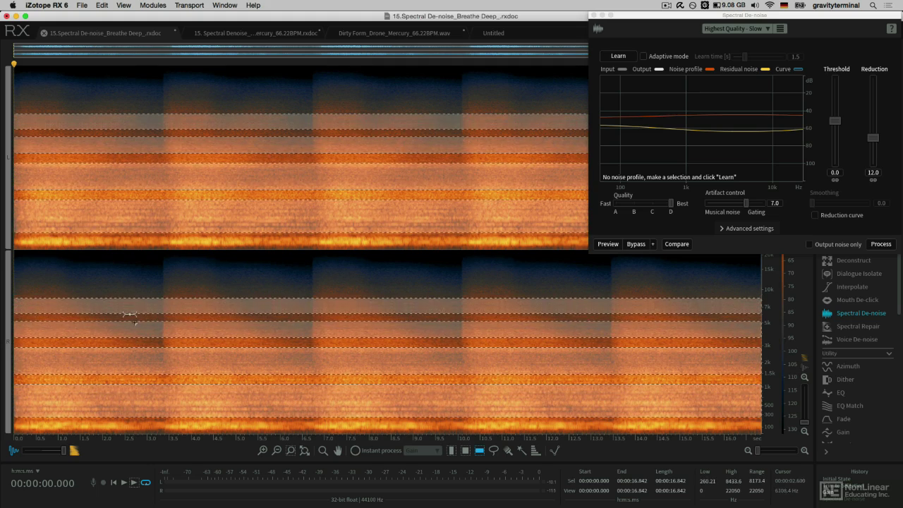
Audition the selected bands, compare them silenced with Delete, then undo the silencing
{"action": "left_click", "coordinate": [134, 483]}
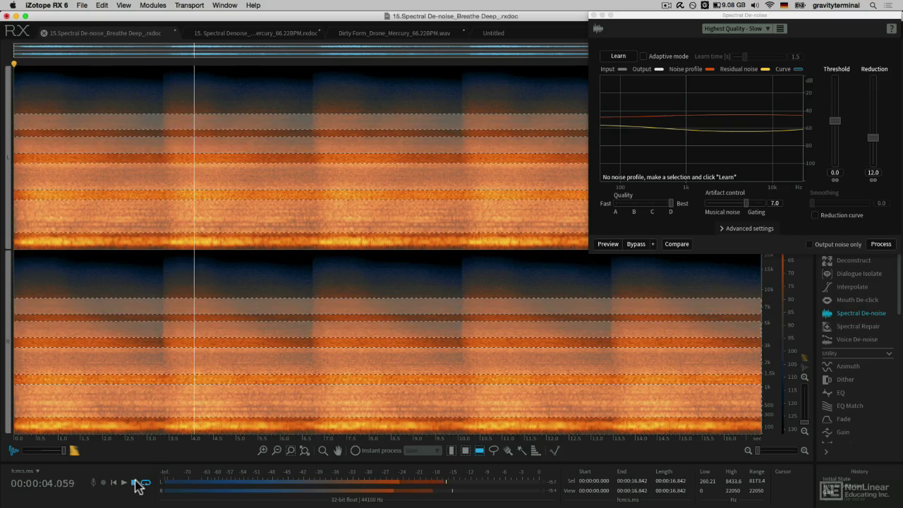
{"action": "left_click", "coordinate": [134, 482]}
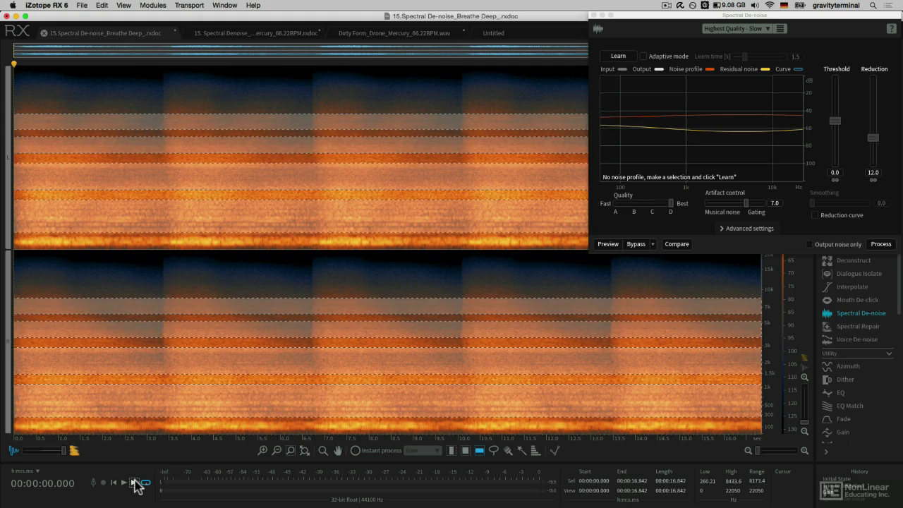
{"action": "key", "text": "BackSpace"}
{"action": "left_click", "coordinate": [134, 482]}
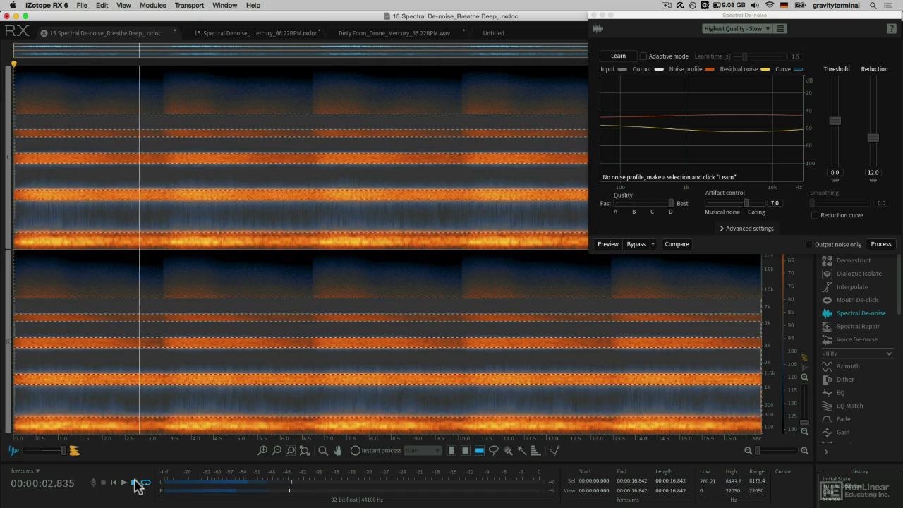
{"action": "left_click", "coordinate": [136, 483]}
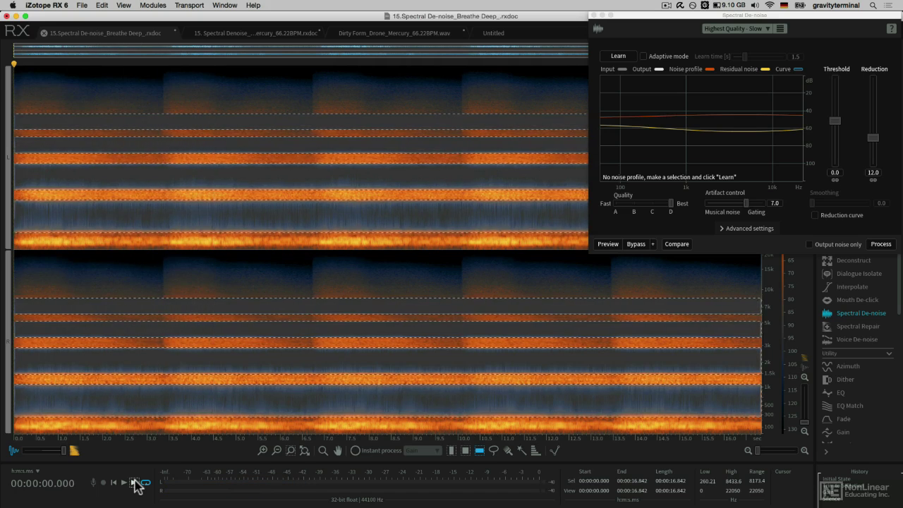
{"action": "key", "text": "BackSpace"}
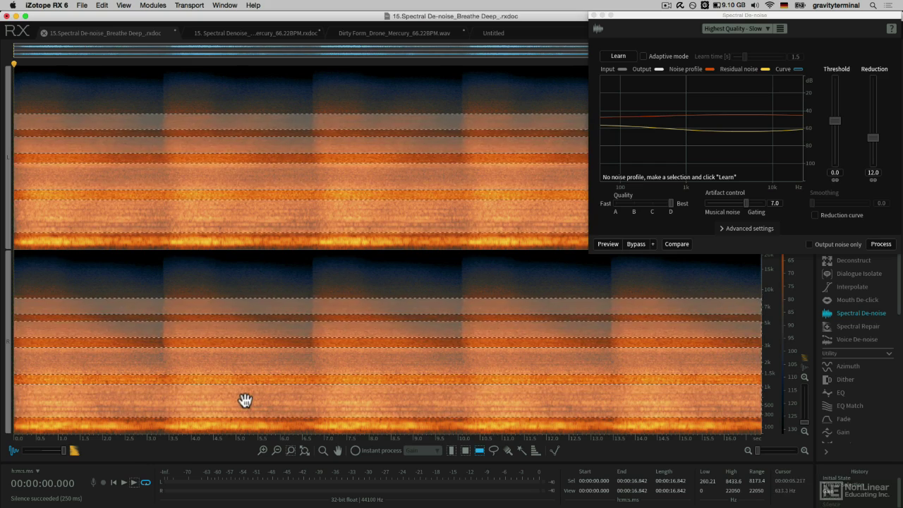
Learn the Spectral De-noise noise profile from the selected 260 Hz–8.4 kHz bands
{"action": "left_click", "coordinate": [618, 57]}
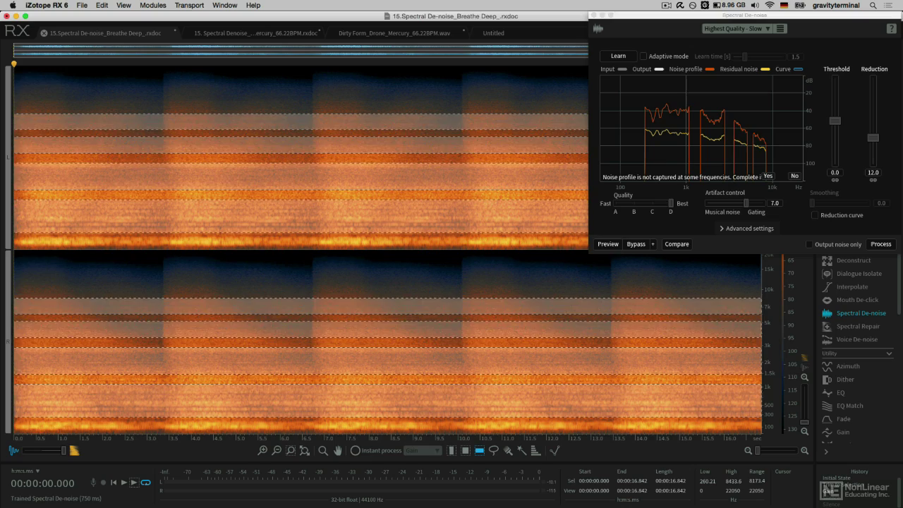
Preview the de-noise while adjusting Reduction to 24.6 dB and Artifact control to 4.1, then stop
{"action": "left_click", "coordinate": [609, 244]}
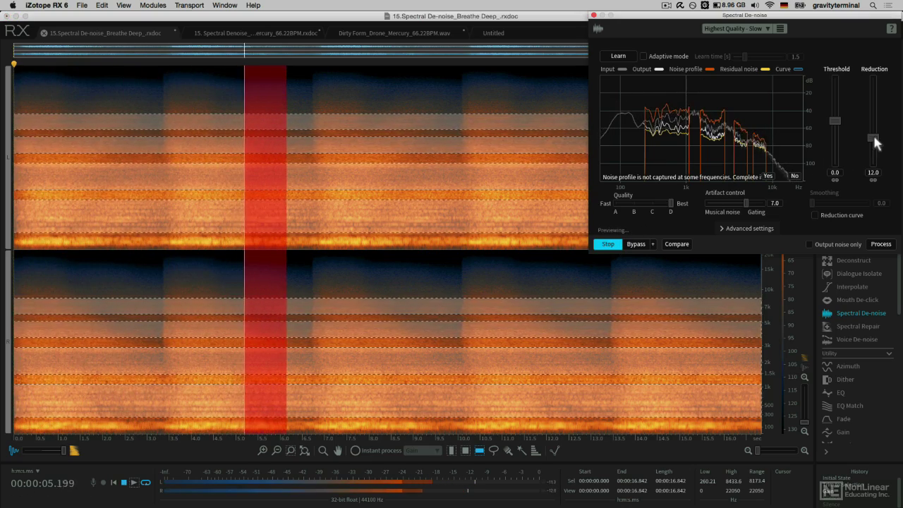
{"action": "left_click_drag", "start_coordinate": [875, 140], "coordinate": [874, 98]}
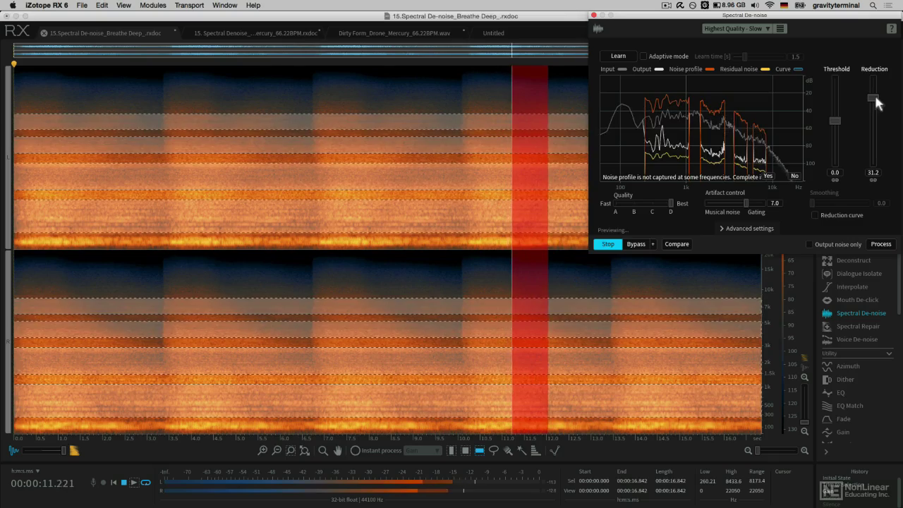
{"action": "left_click_drag", "start_coordinate": [875, 102], "coordinate": [883, 151]}
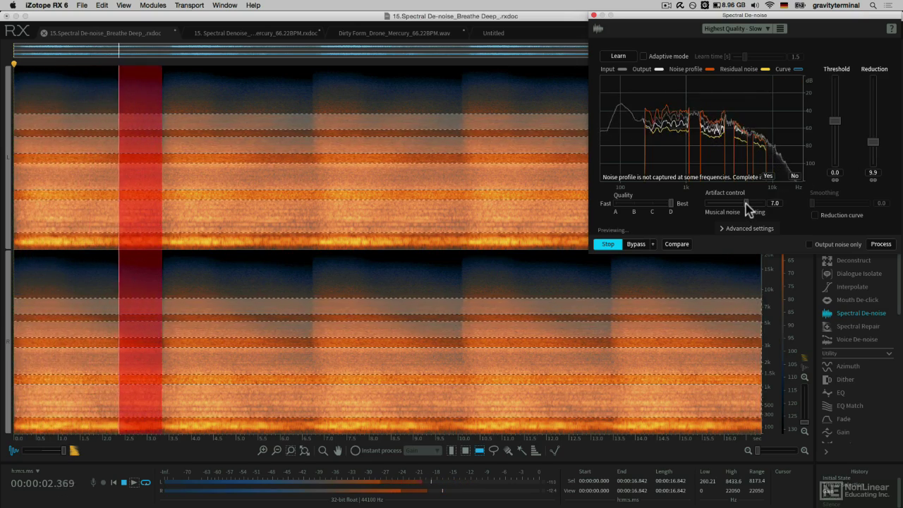
{"action": "left_click_drag", "start_coordinate": [746, 203], "coordinate": [702, 207]}
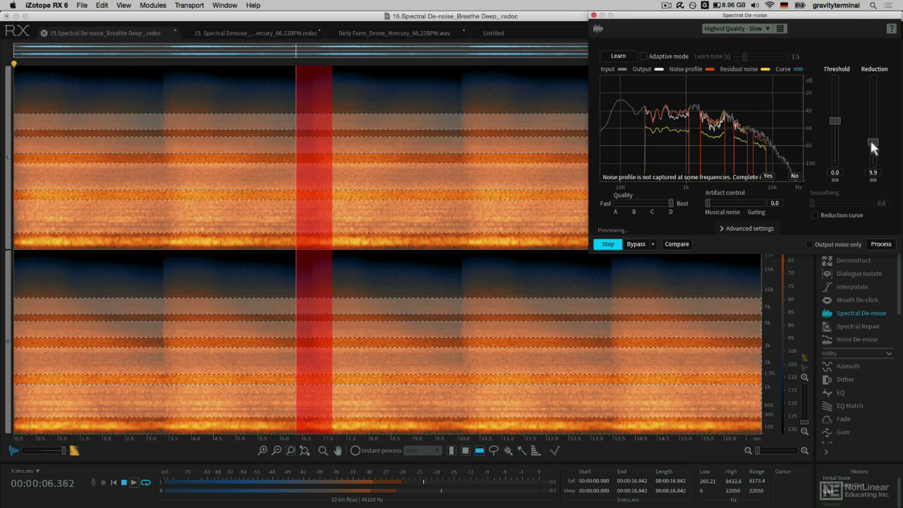
{"action": "left_click_drag", "start_coordinate": [872, 142], "coordinate": [874, 115]}
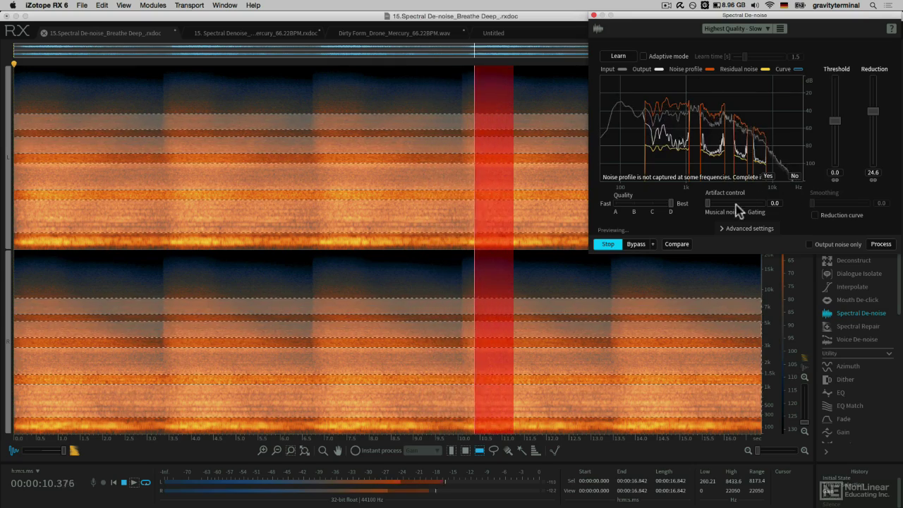
{"action": "left_click_drag", "start_coordinate": [708, 203], "coordinate": [772, 210]}
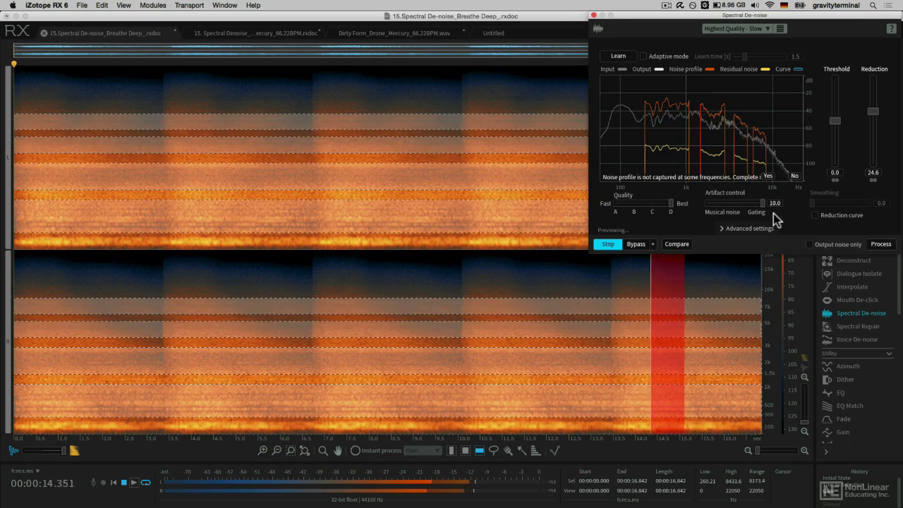
{"action": "left_click_drag", "start_coordinate": [758, 201], "coordinate": [731, 205]}
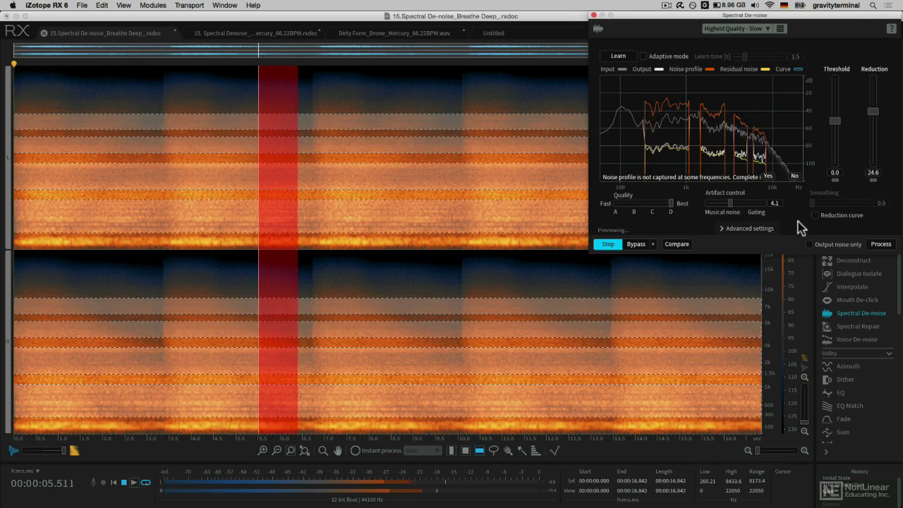
{"action": "key", "text": "space"}
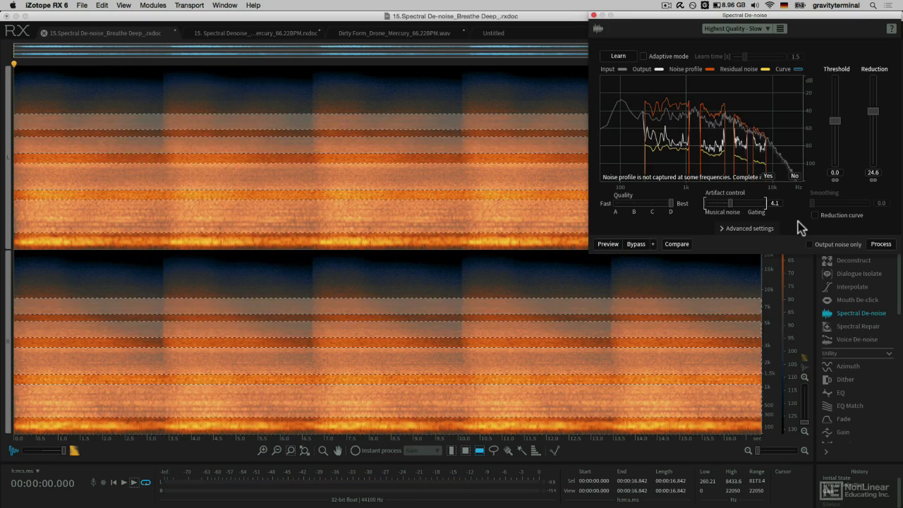
Process the Breathe Deep file's selected bands with the learned Spectral De-noise settings
{"action": "left_click", "coordinate": [880, 244]}
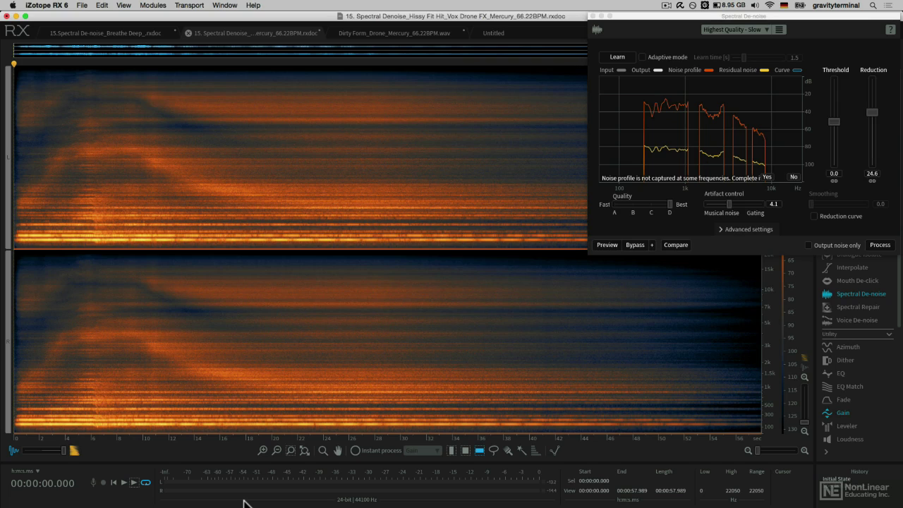
Play about 16 seconds of the drone file, stop, and switch to the Lasso selection tool
{"action": "key", "text": "space"}
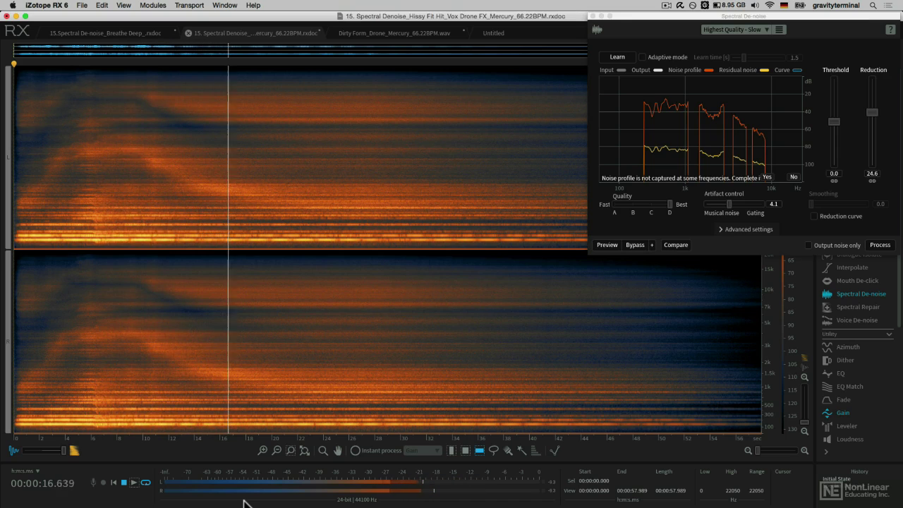
{"action": "key", "text": "space"}
{"action": "left_click", "coordinate": [494, 451]}
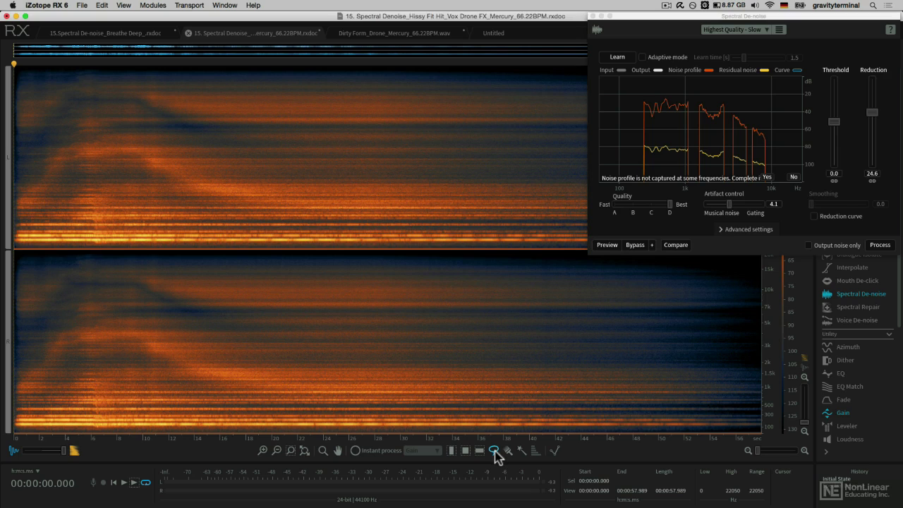
Lasso the drone region spanning 1.2–6.2 kHz from 8.6 to 33.5 s, then play the selection
{"action": "left_click", "coordinate": [494, 451]}
{"action": "left_click_drag", "start_coordinate": [124, 359], "coordinate": [252, 320]}
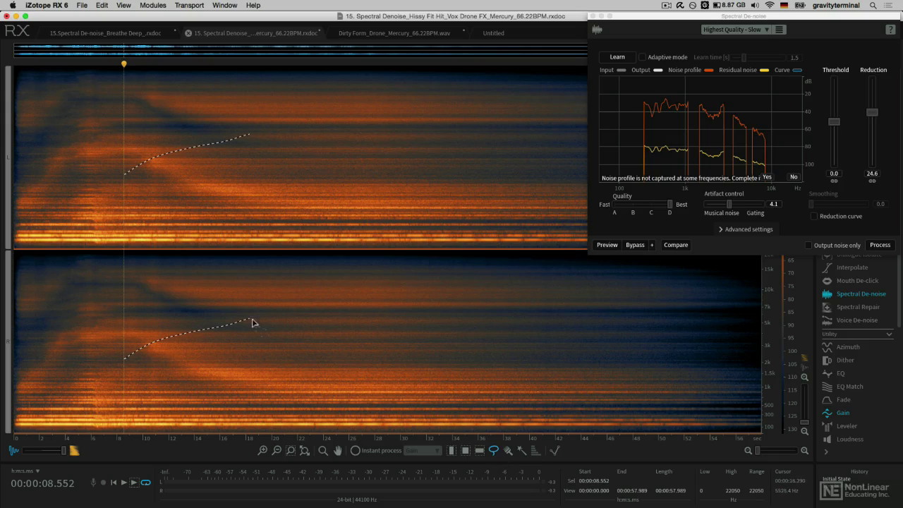
{"action": "mouse_move", "coordinate": [376, 327]}
{"action": "left_mouse_down"}
{"action": "mouse_move", "coordinate": [446, 338]}
{"action": "mouse_move", "coordinate": [375, 365]}
{"action": "mouse_move", "coordinate": [260, 379]}
{"action": "mouse_move", "coordinate": [186, 381]}
{"action": "mouse_move", "coordinate": [125, 361]}
{"action": "left_mouse_up"}
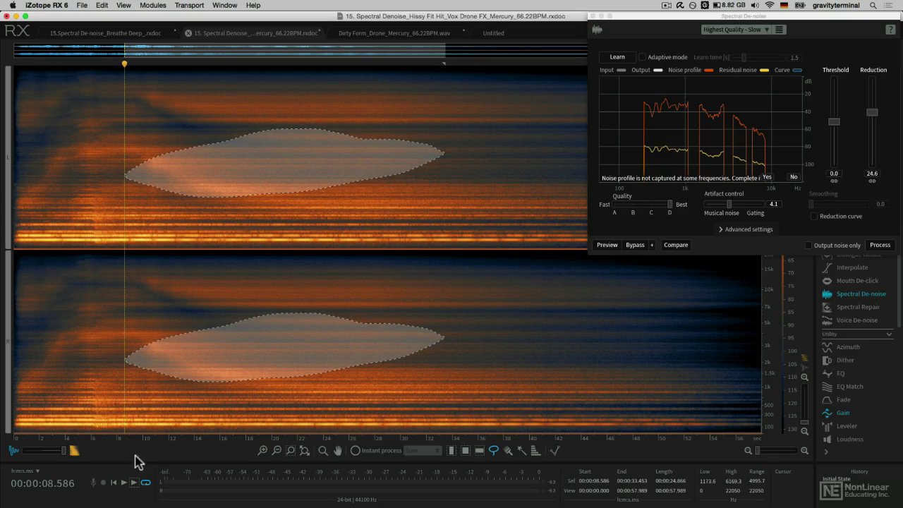
{"action": "left_click", "coordinate": [134, 483]}
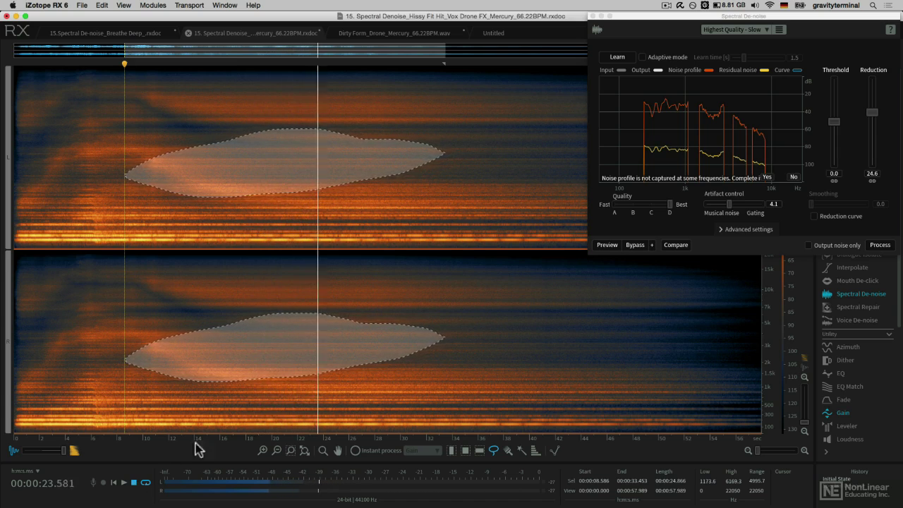
Learn the noise profile from the lassoed region, then preview de-noise on the whole file and toggle Bypass
{"action": "left_click", "coordinate": [605, 61]}
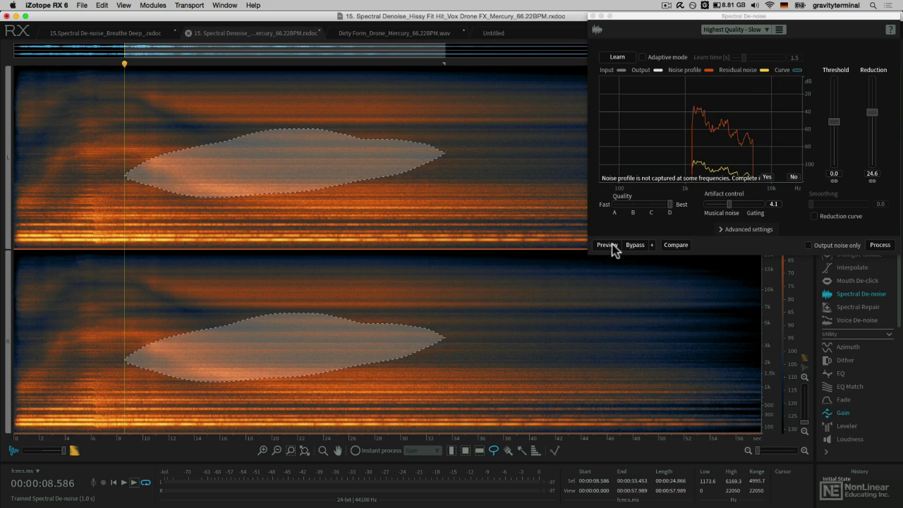
{"action": "key", "text": "super+a"}
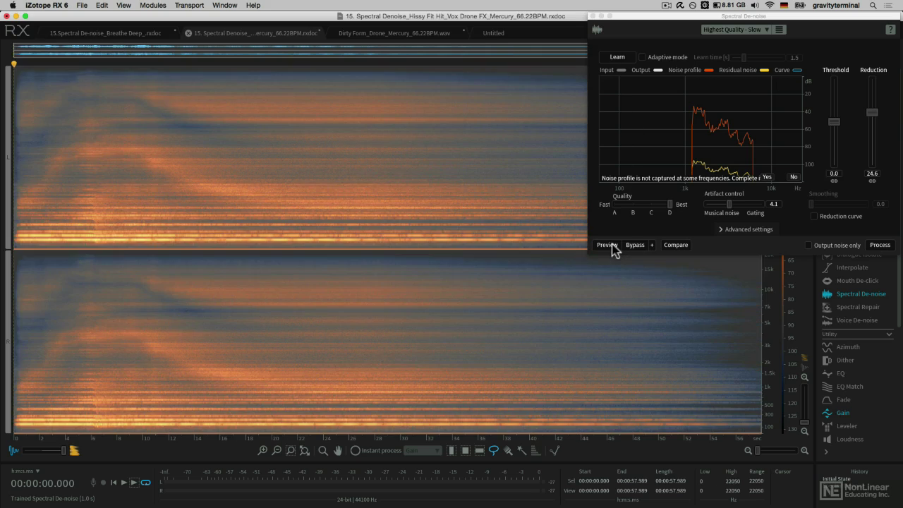
{"action": "left_click", "coordinate": [608, 245]}
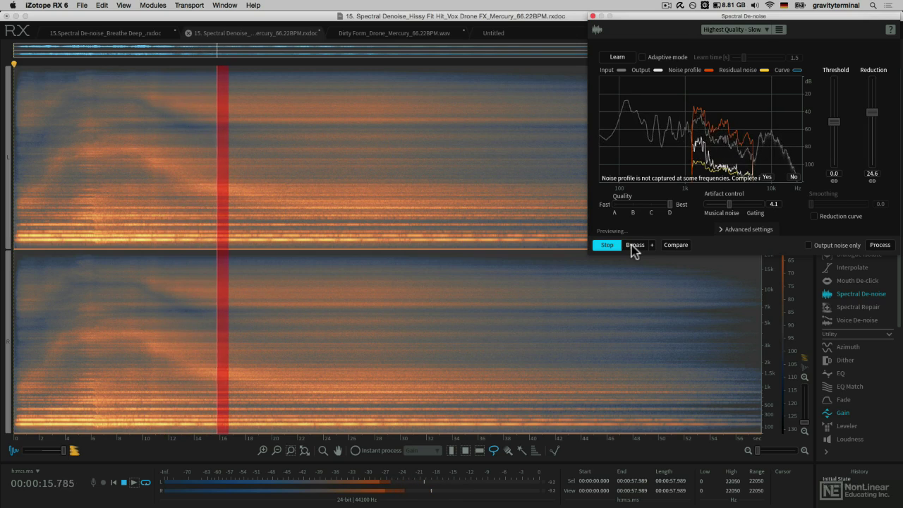
{"action": "left_click", "coordinate": [634, 245]}
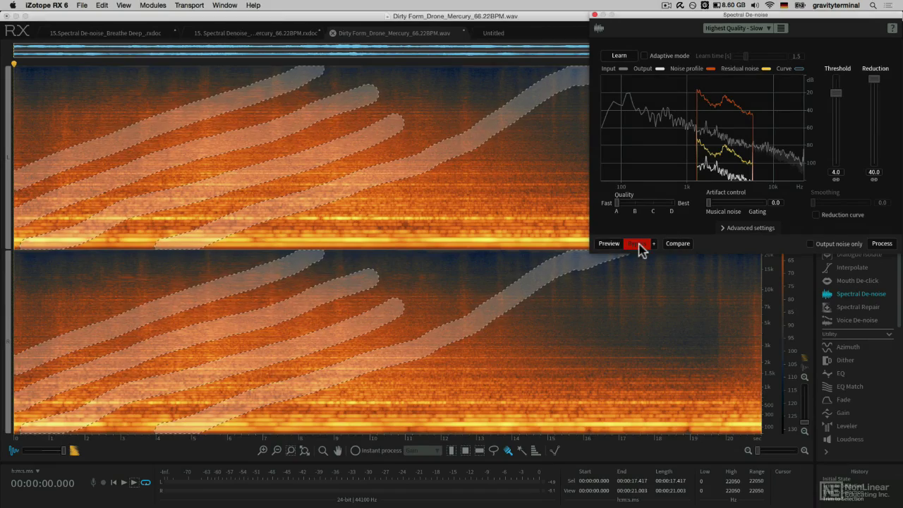
Compare the Dirty Form Drone brush-stroke selections bypassed and de-noised, then clear them
{"action": "left_click", "coordinate": [609, 244]}
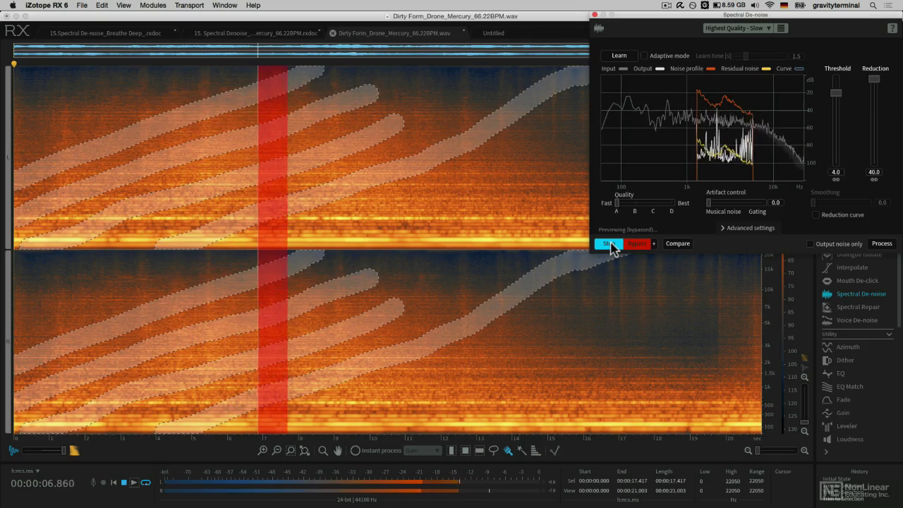
{"action": "left_click", "coordinate": [611, 245]}
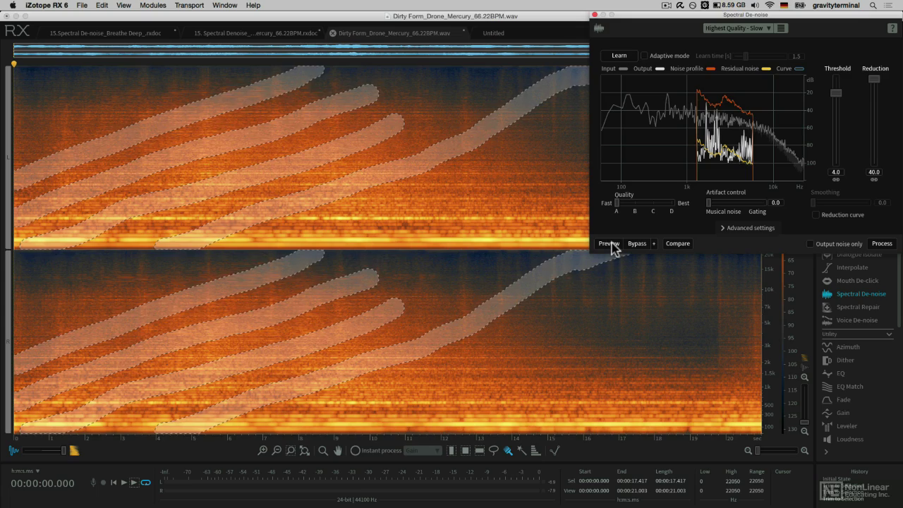
{"action": "left_click", "coordinate": [609, 244]}
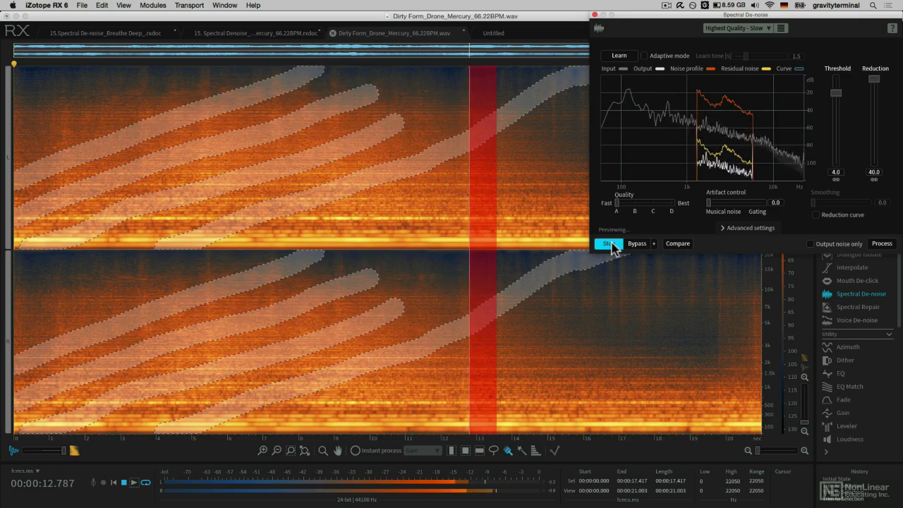
{"action": "left_click", "coordinate": [611, 245]}
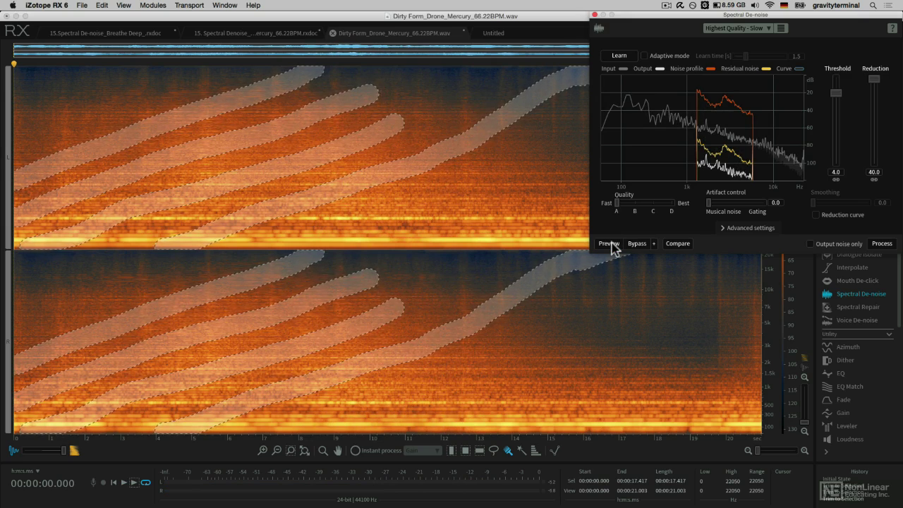
{"action": "left_click", "coordinate": [469, 309]}
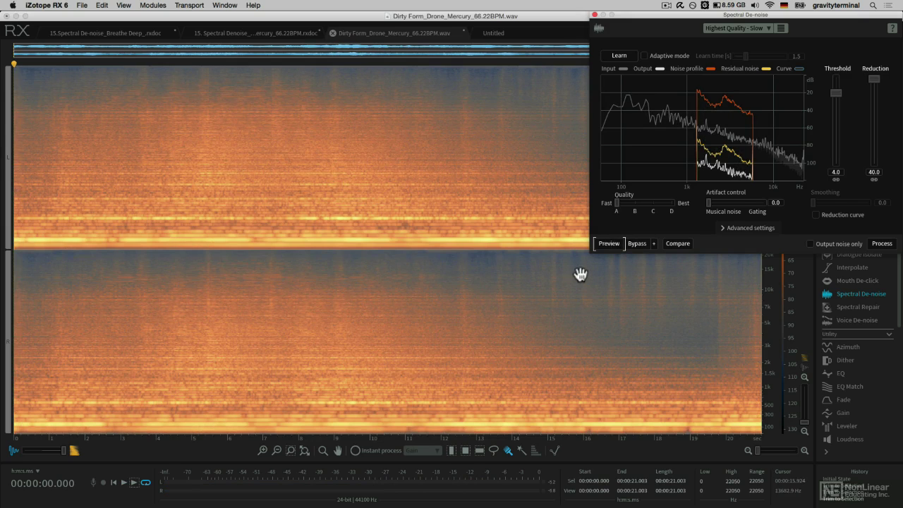
Preview Spectral De-noise across the entire Dirty Form Drone file, then stop it
{"action": "left_click", "coordinate": [608, 244]}
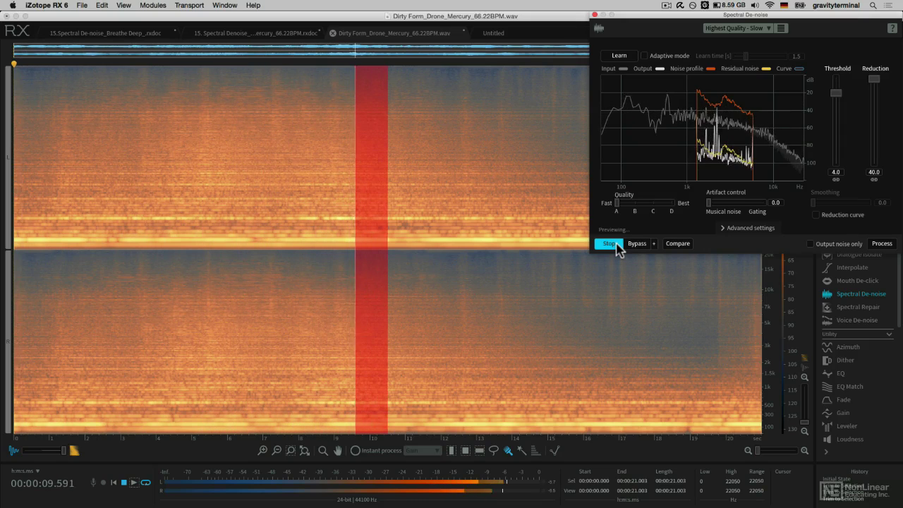
{"action": "left_click", "coordinate": [615, 244]}
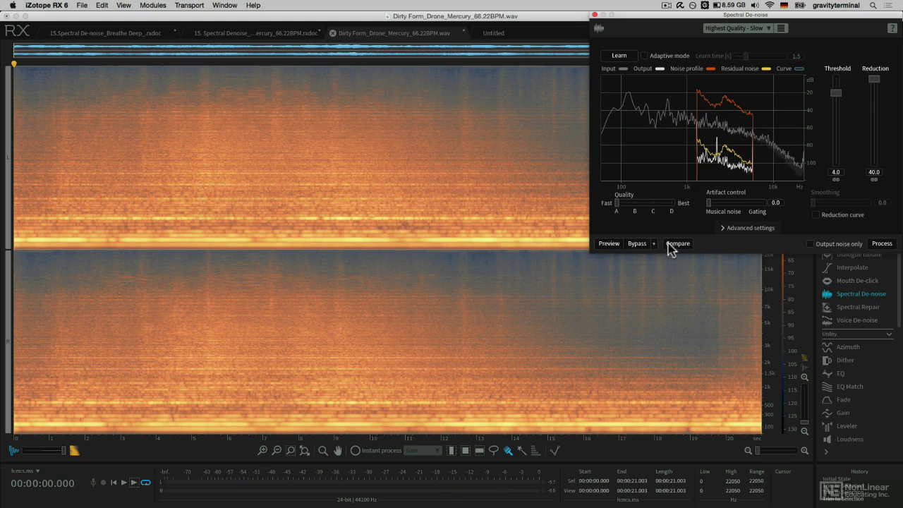
{"action": "left_click", "coordinate": [610, 244]}
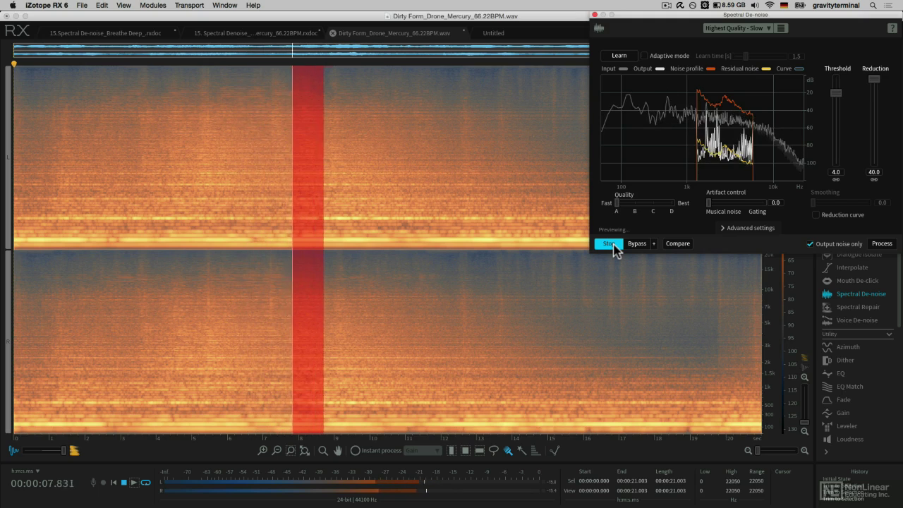
{"action": "left_click", "coordinate": [610, 244]}
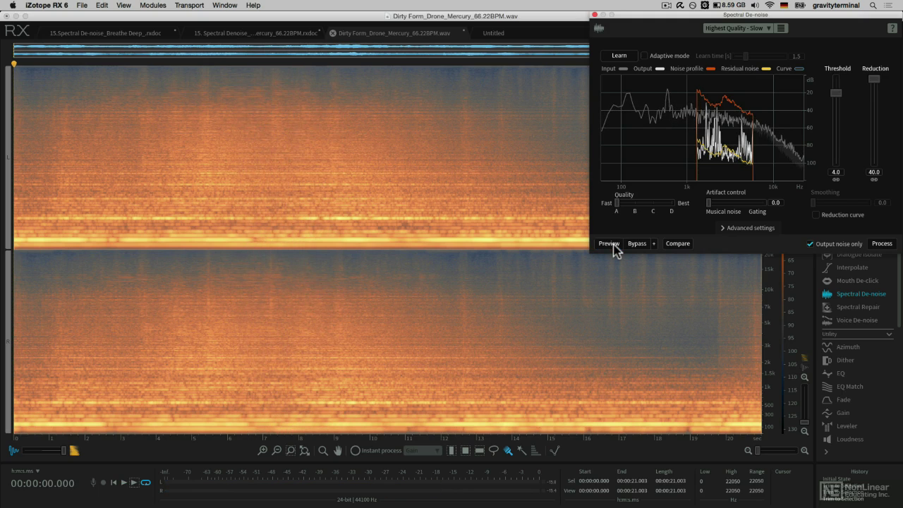